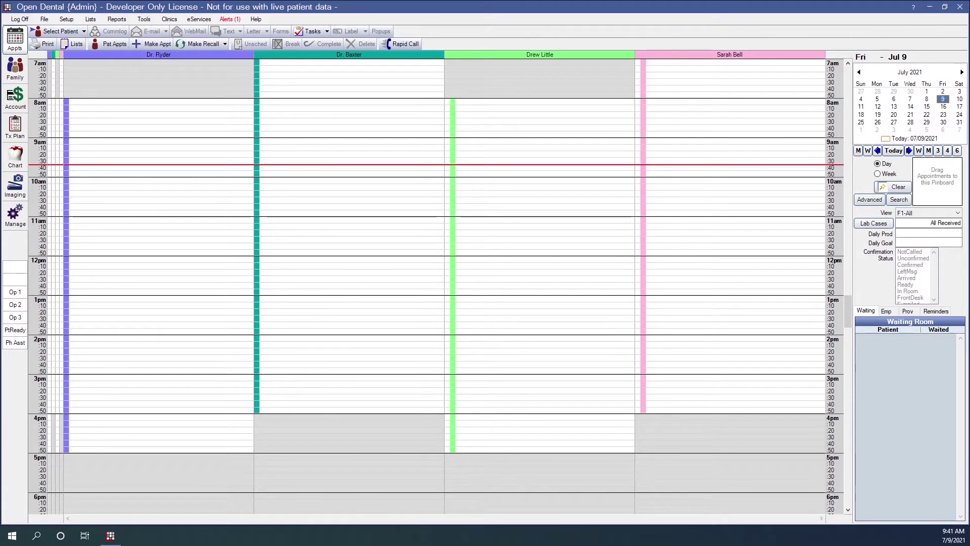
# Step: From Setup > Definitions, choose the Billing Types category and start a new definition
pyautogui.click(65, 20)
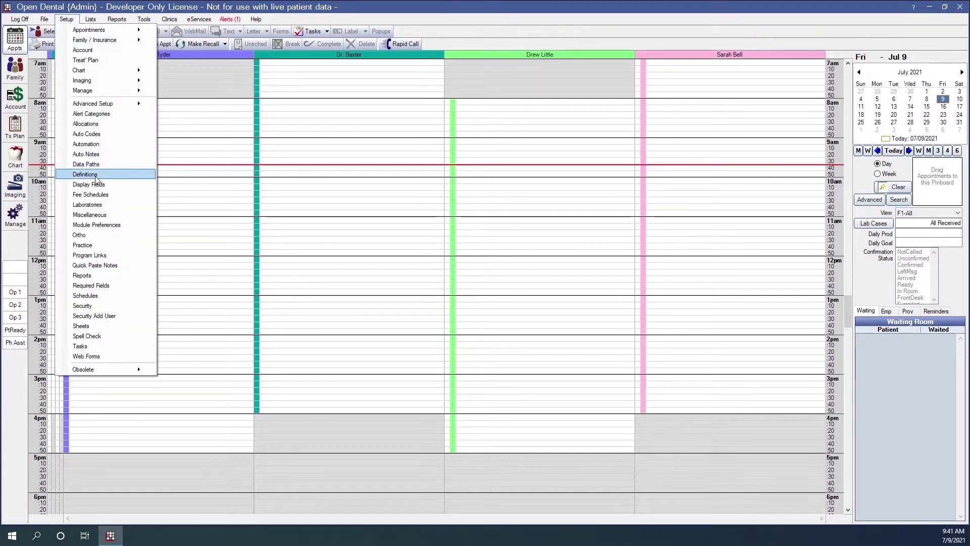
pyautogui.click(96, 174)
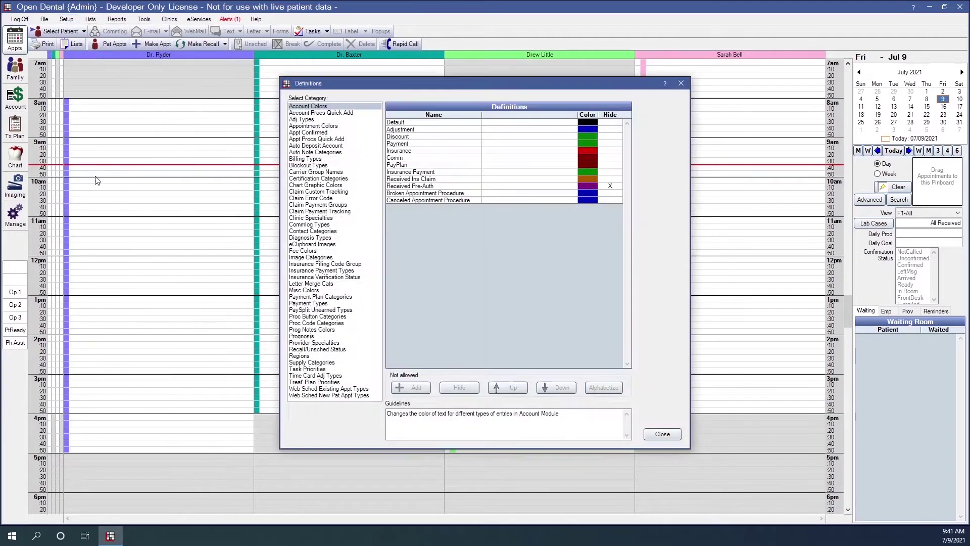
pyautogui.click(317, 160)
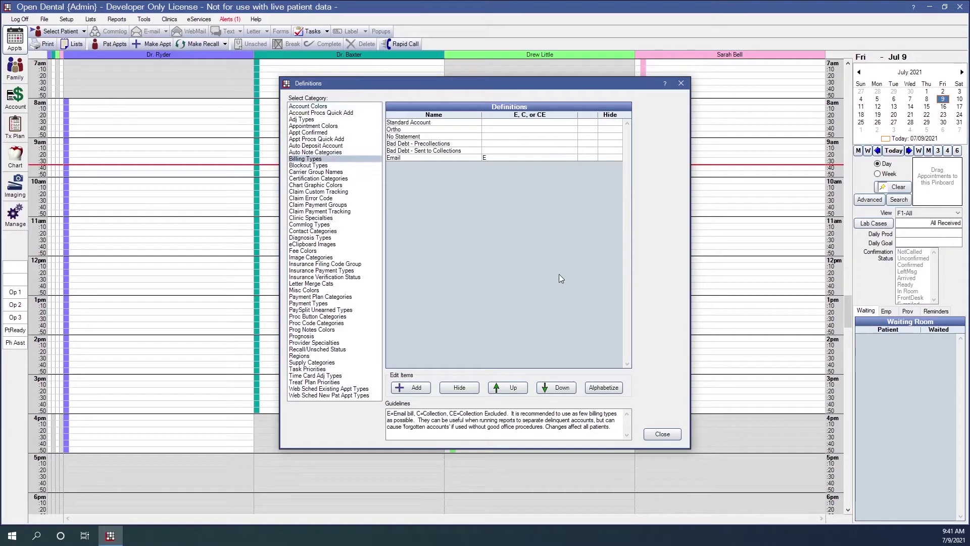
pyautogui.click(412, 388)
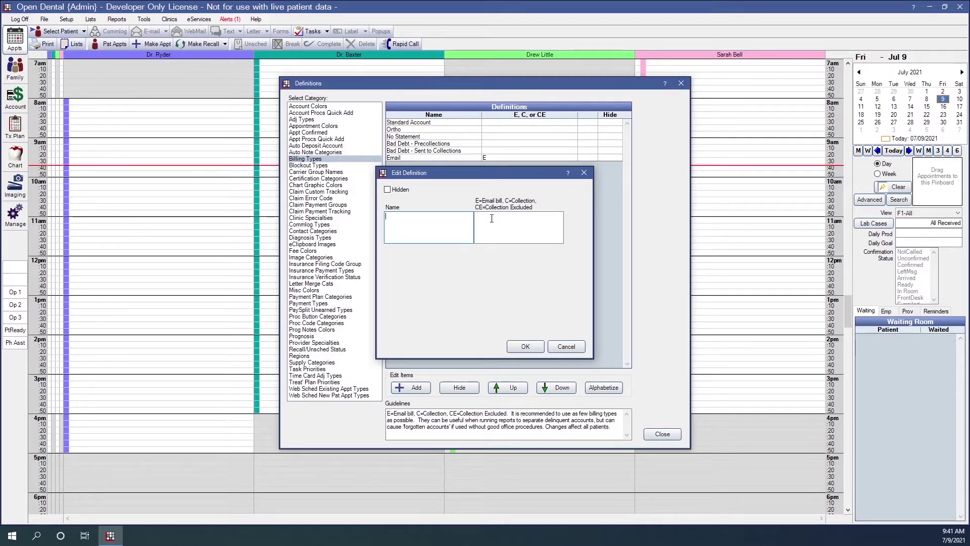
# Step: Discard the blank definition, select the existing Email (E) billing type, and close Definitions
pyautogui.click(566, 347)
pyautogui.click(452, 158)
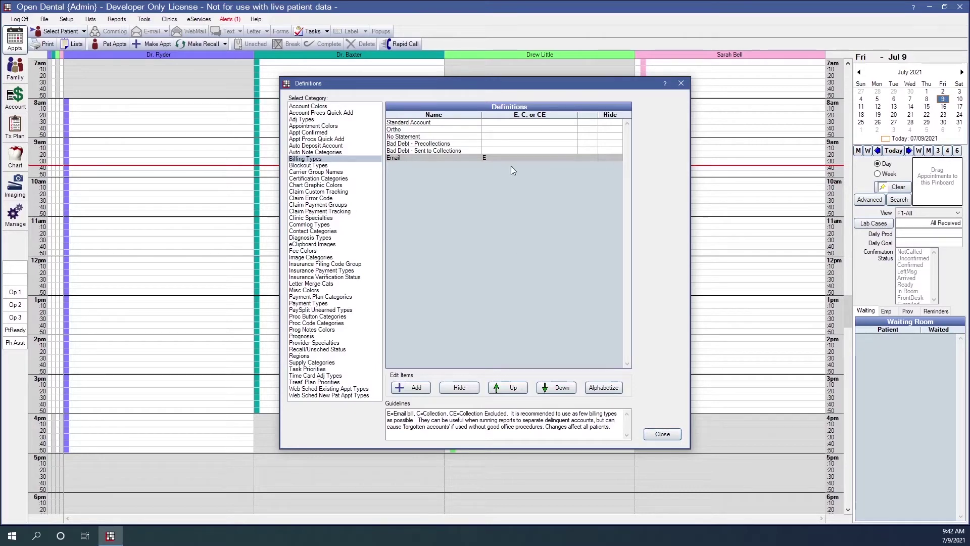
pyautogui.click(662, 434)
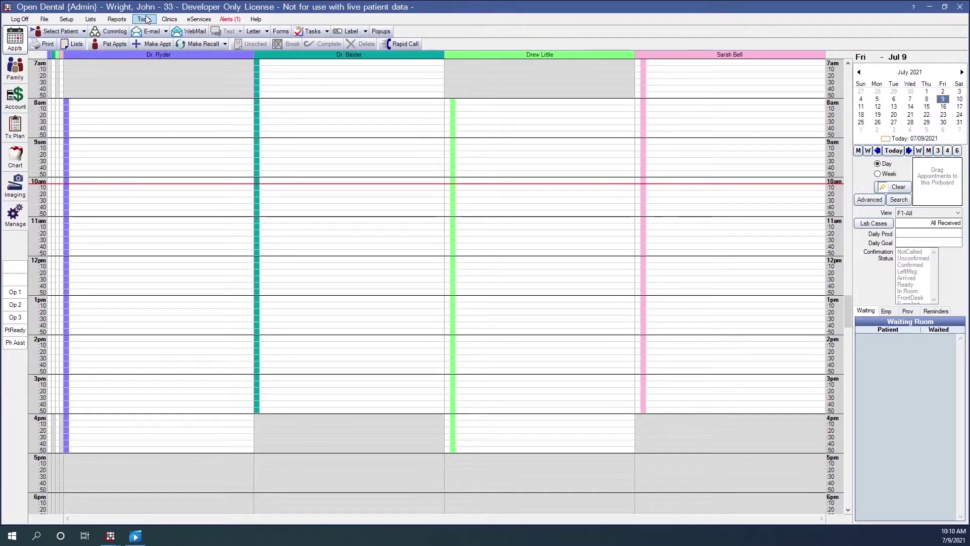
# Step: In the Family module's Patient Information, switch Billing Type from Standard Account to Email and save
pyautogui.click(15, 71)
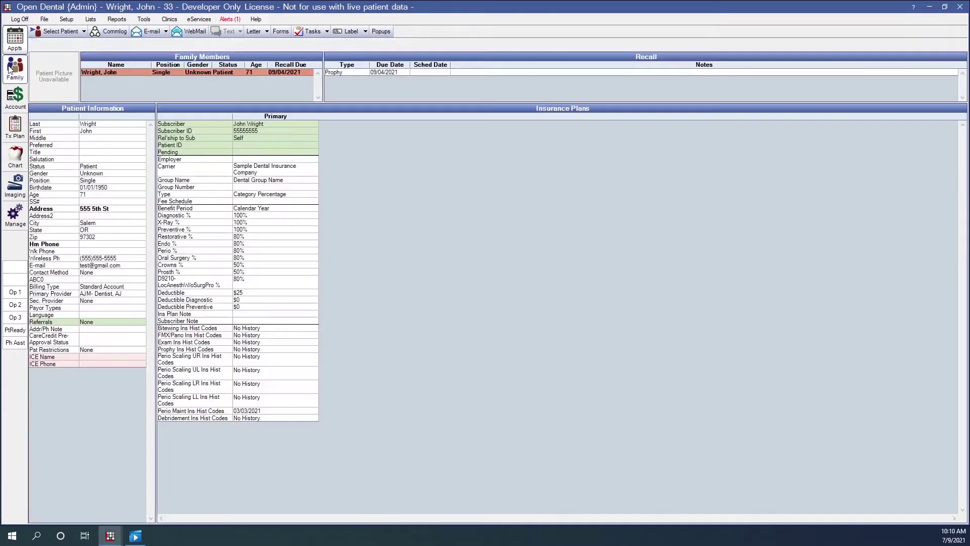
pyautogui.doubleClick(116, 161)
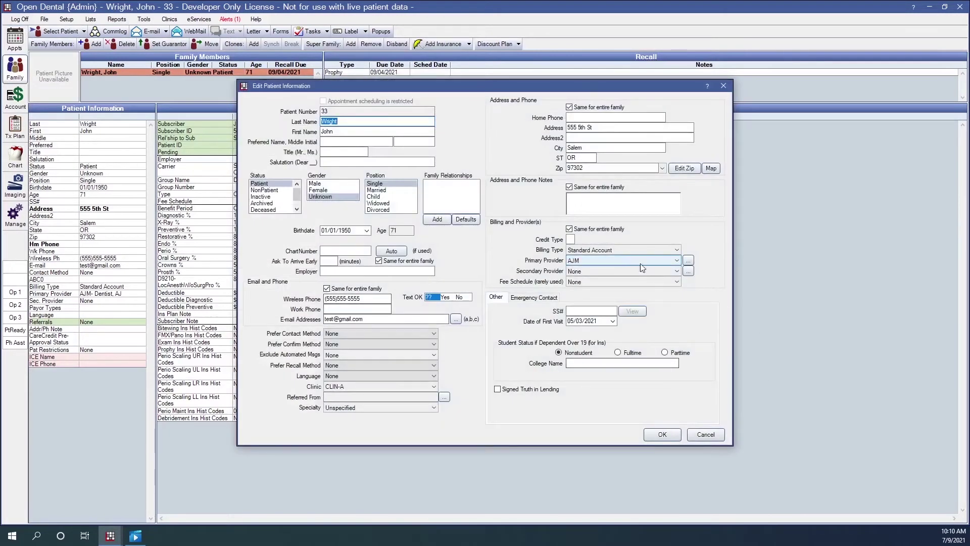
pyautogui.click(619, 249)
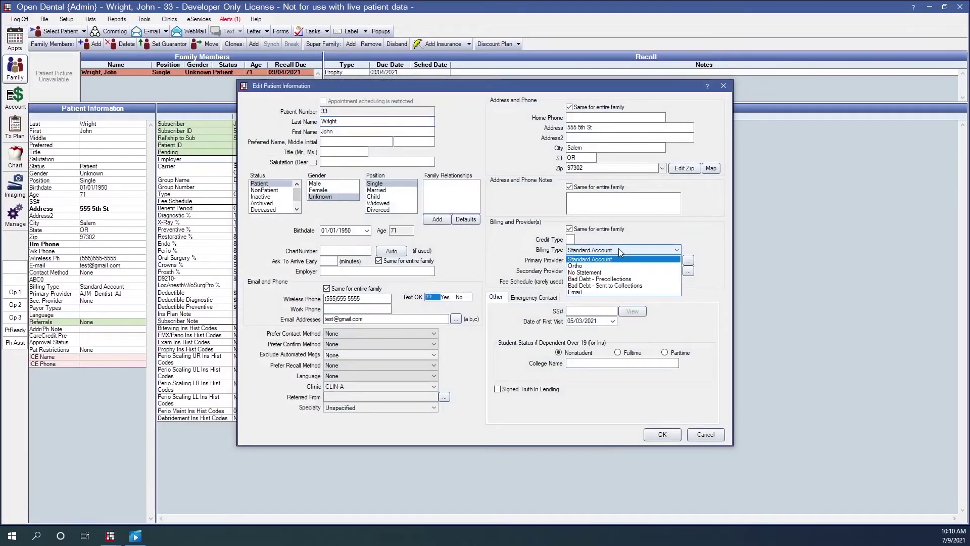
pyautogui.click(602, 291)
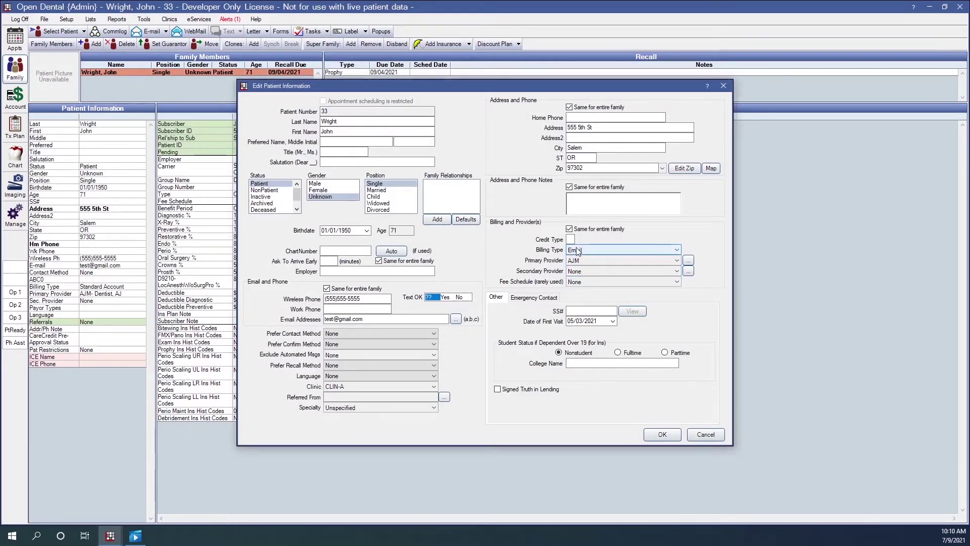
pyautogui.click(662, 435)
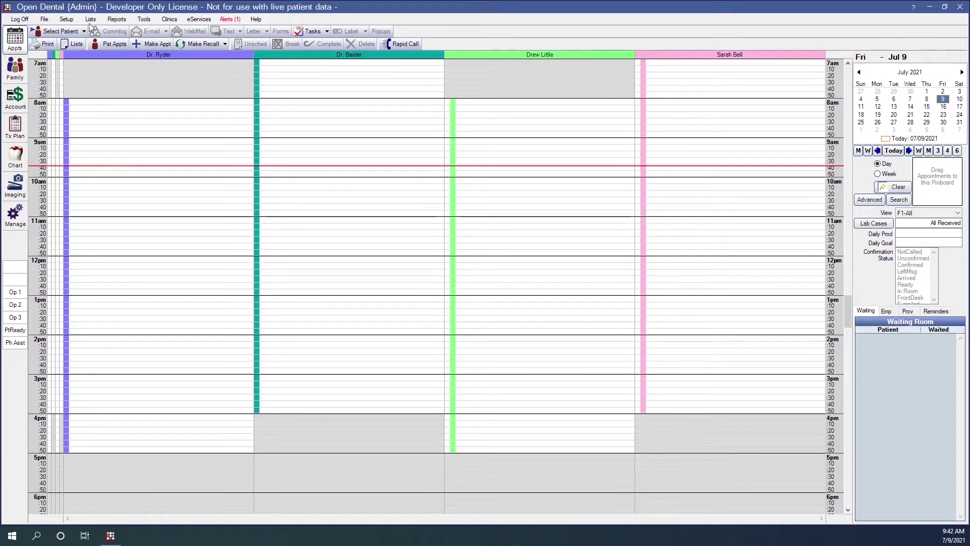
# Step: Open Manage Preferences from Setup > Manage and move the Module Preferences window up
pyautogui.click(68, 21)
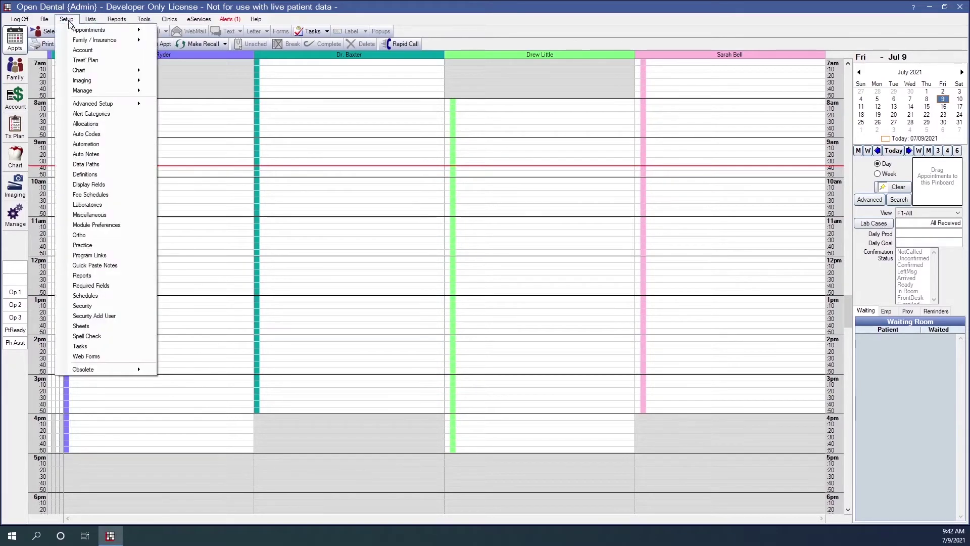
pyautogui.moveTo(75, 95)
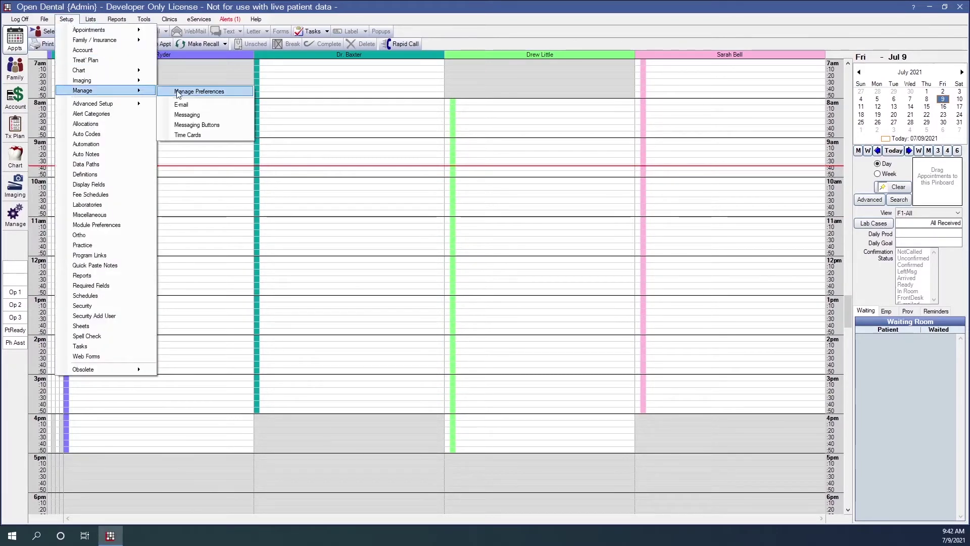
pyautogui.click(184, 91)
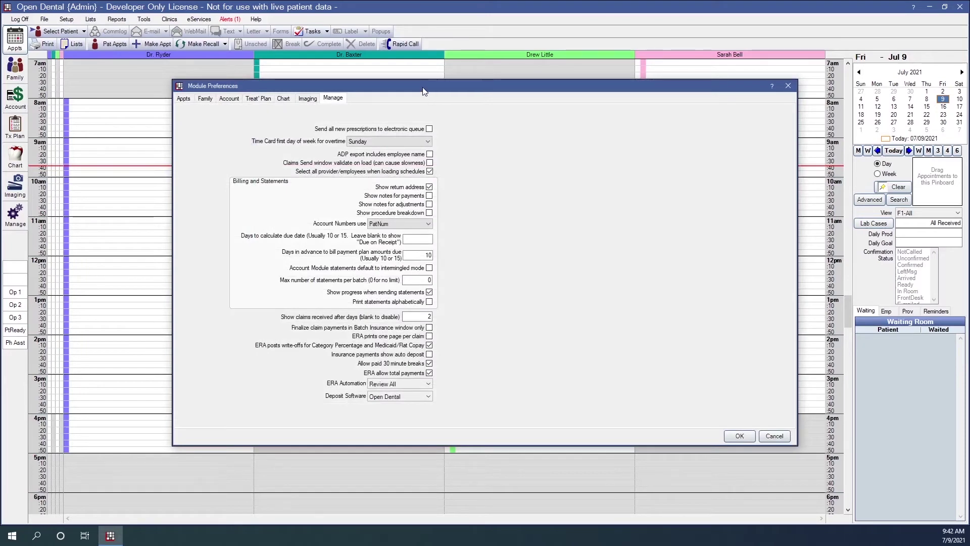
pyautogui.moveTo(424, 90); pyautogui.dragTo(415, 59)
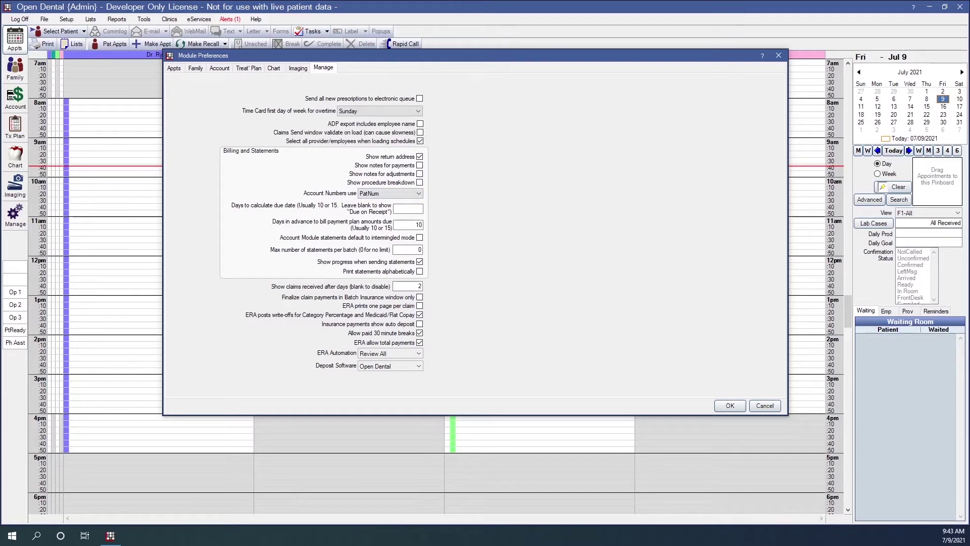
pyautogui.click(405, 194)
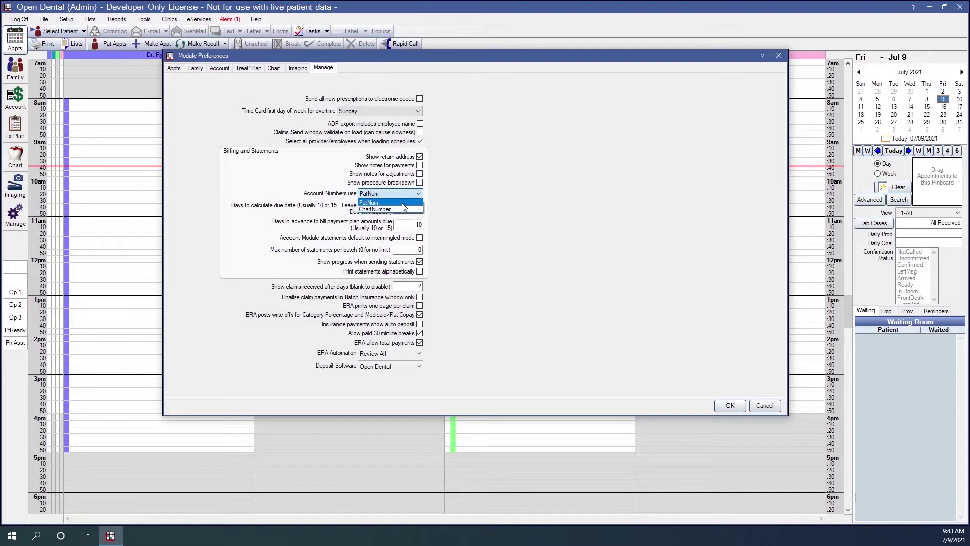
pyautogui.click(402, 202)
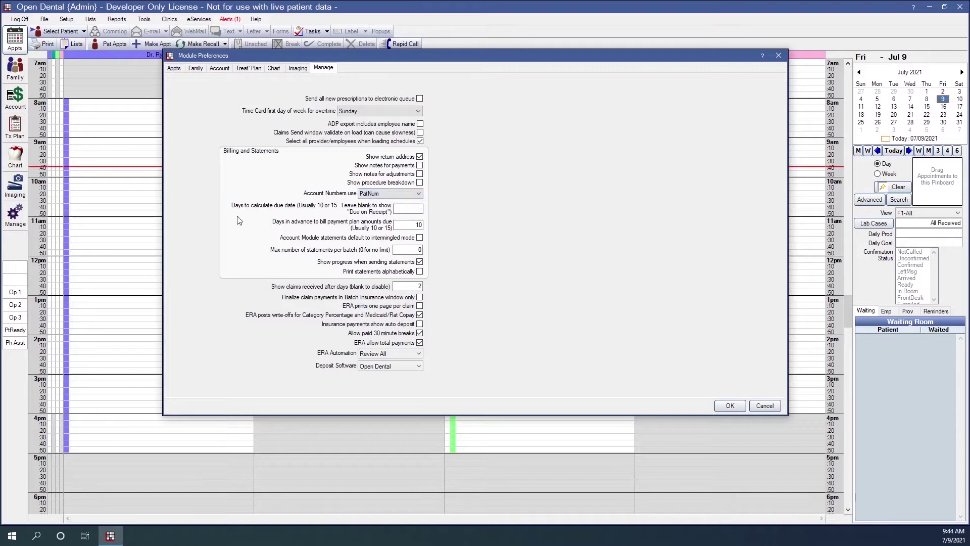
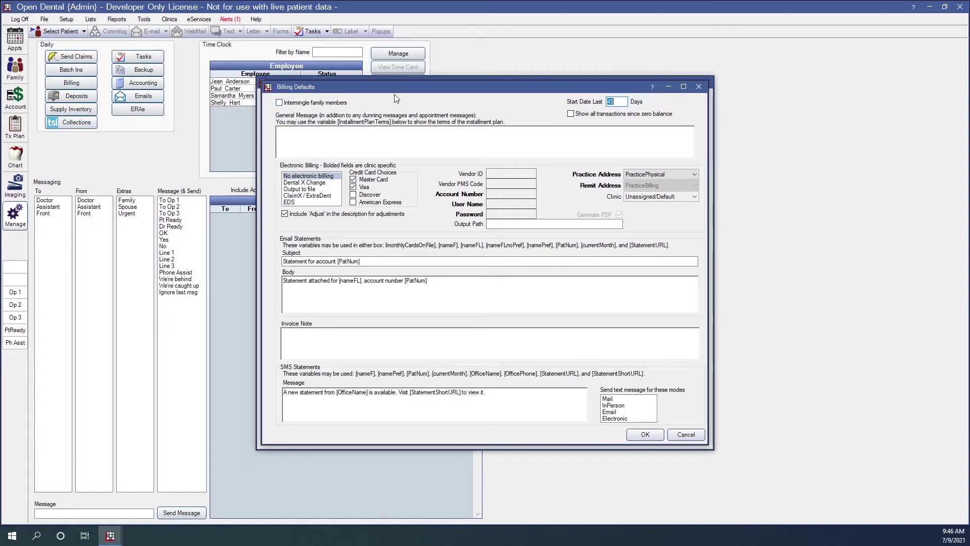
pyautogui.moveTo(393, 93); pyautogui.dragTo(388, 120)
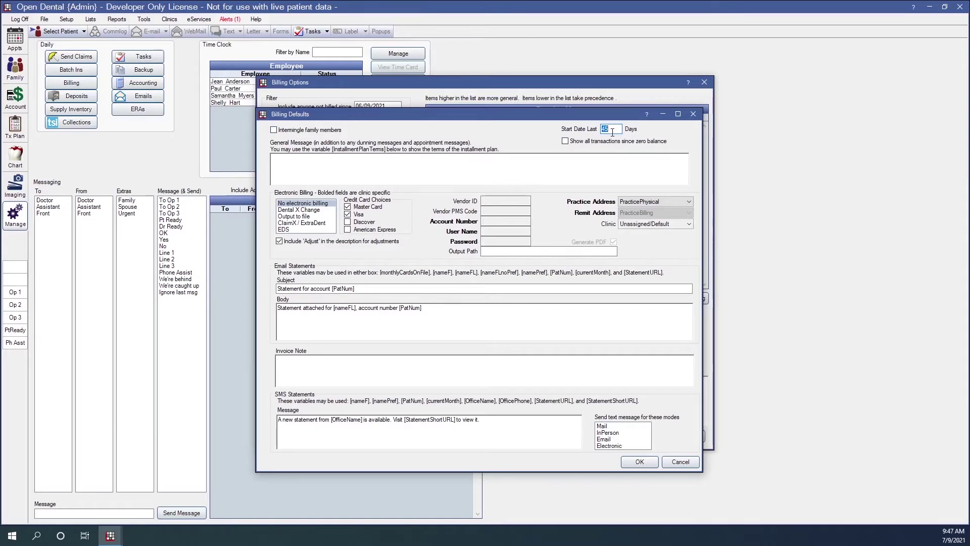
pyautogui.moveTo(501, 117); pyautogui.dragTo(296, 114)
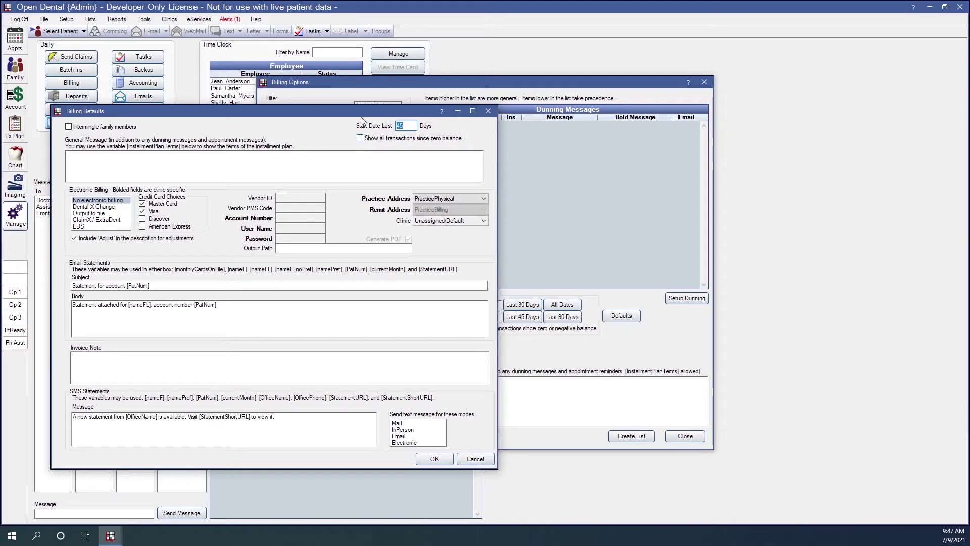
pyautogui.moveTo(361, 112); pyautogui.dragTo(502, 86)
pyautogui.click(326, 141)
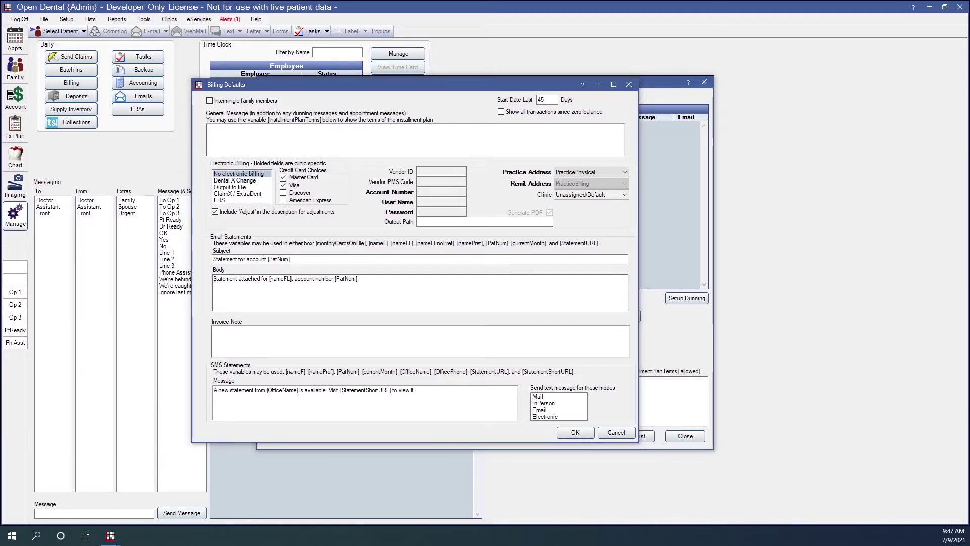
# Step: Enter a general message asking patients to pay their balance by the due date, with the billing phone number
pyautogui.click(400, 135)
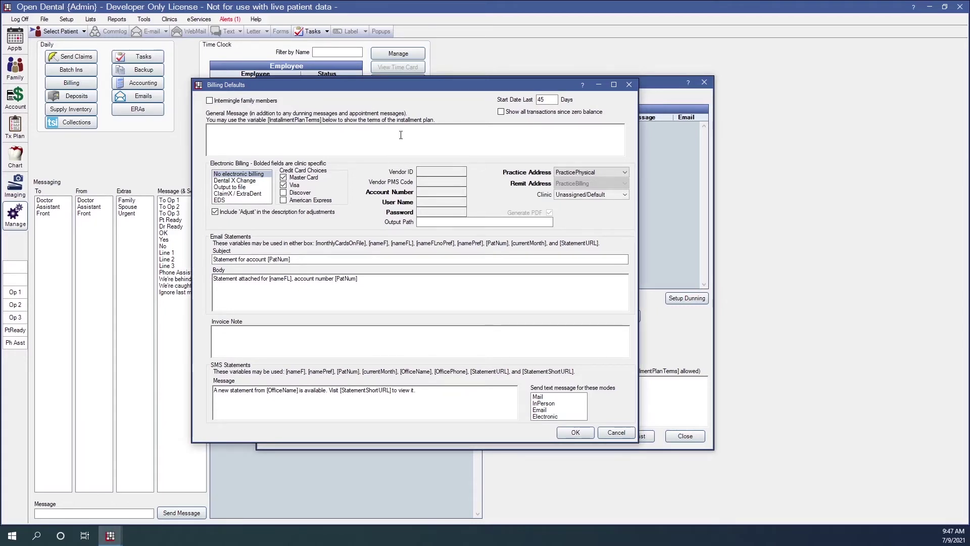
pyautogui.write('The amount shown is your responsibility.  ')
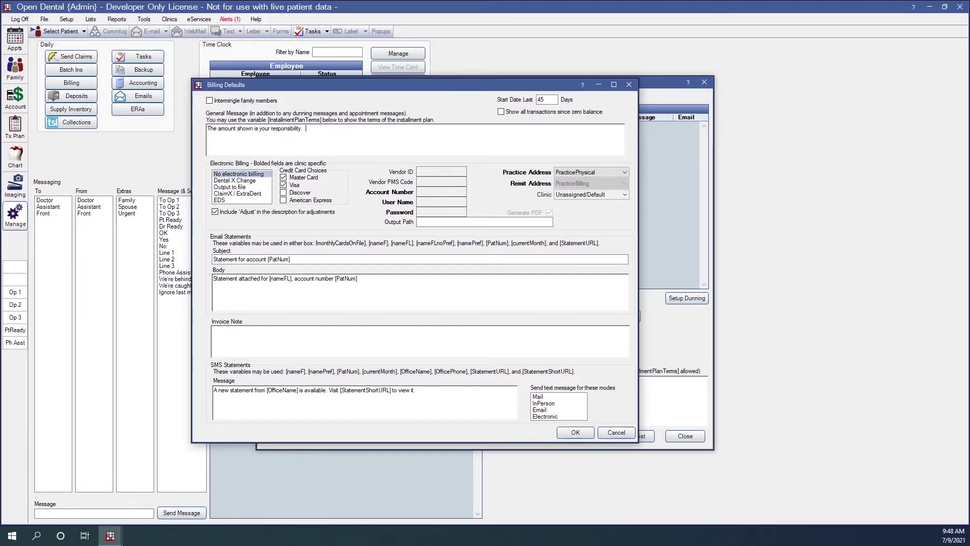
pyautogui.write('Please pay the balance by the due dat')
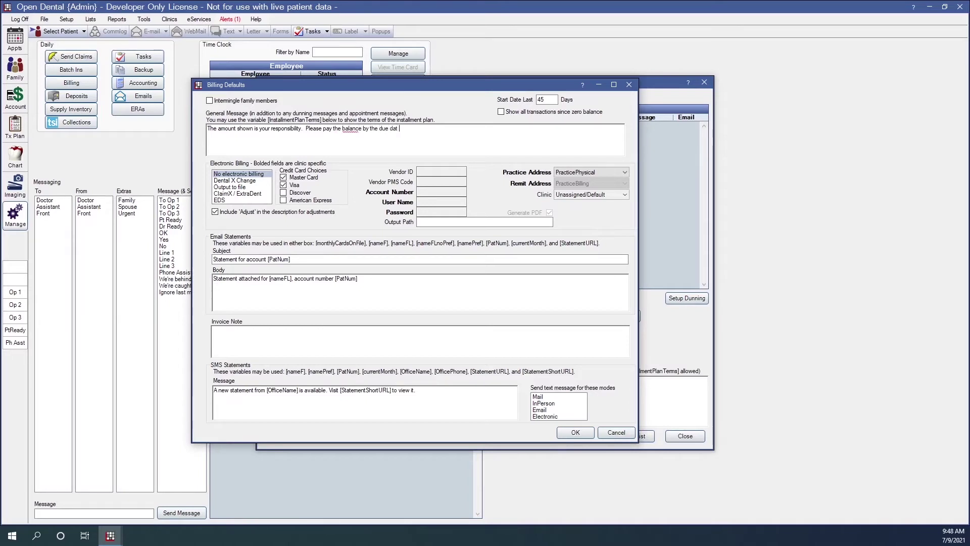
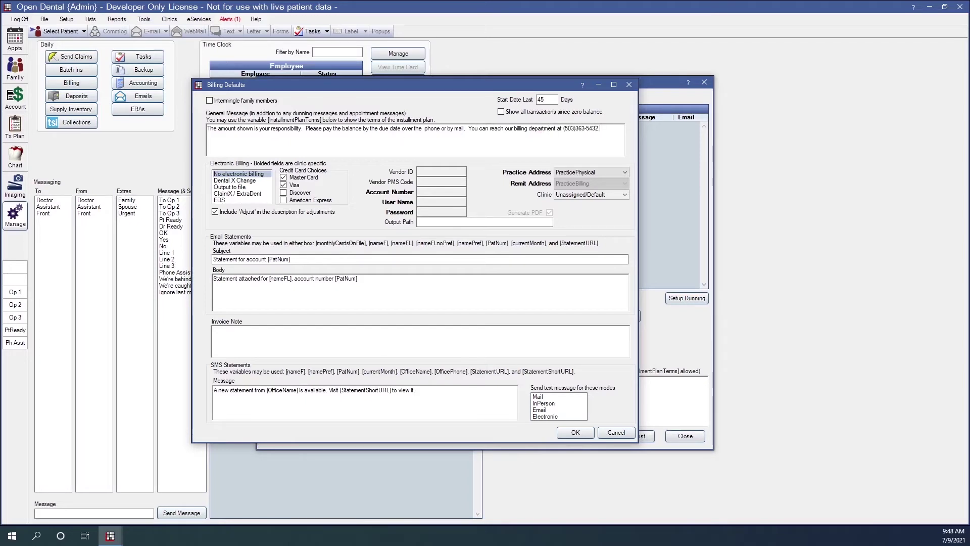
pyautogui.write('.')
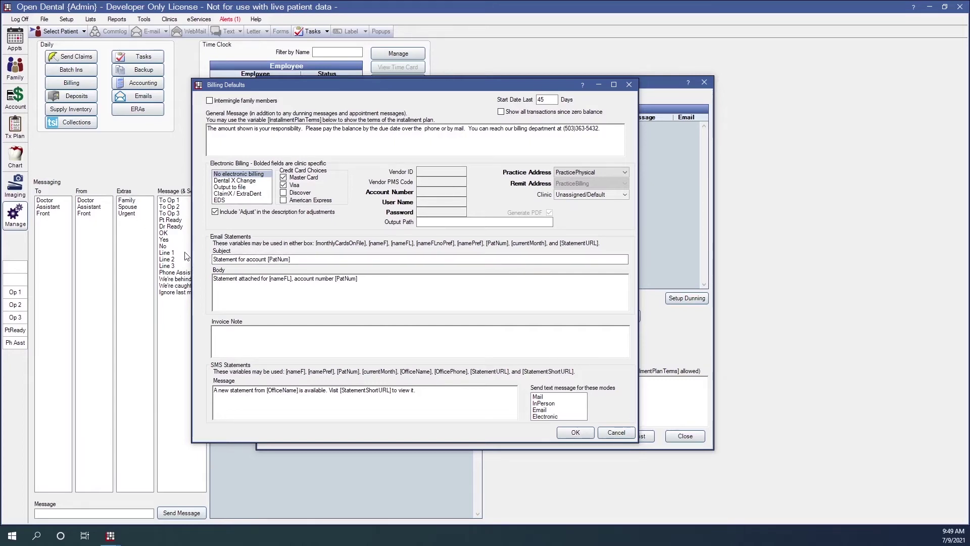
pyautogui.click(231, 327)
# Step: Save the billing defaults and add a new message from Dunning Msg Setup
pyautogui.click(569, 437)
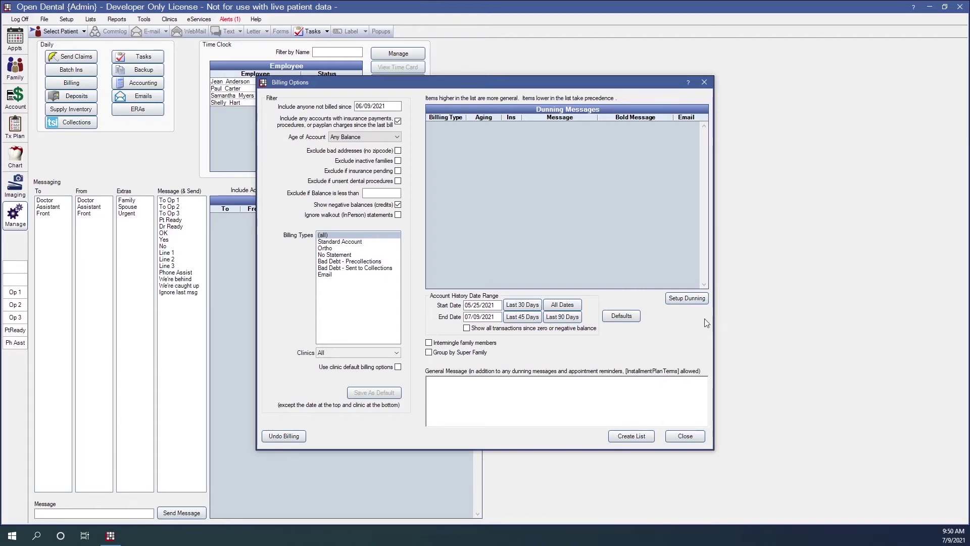
pyautogui.click(687, 299)
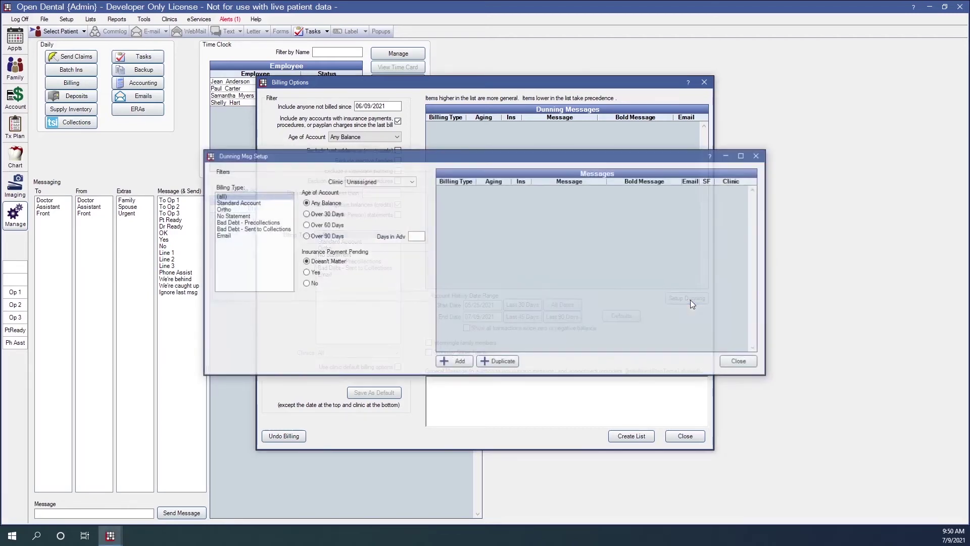
pyautogui.click(449, 362)
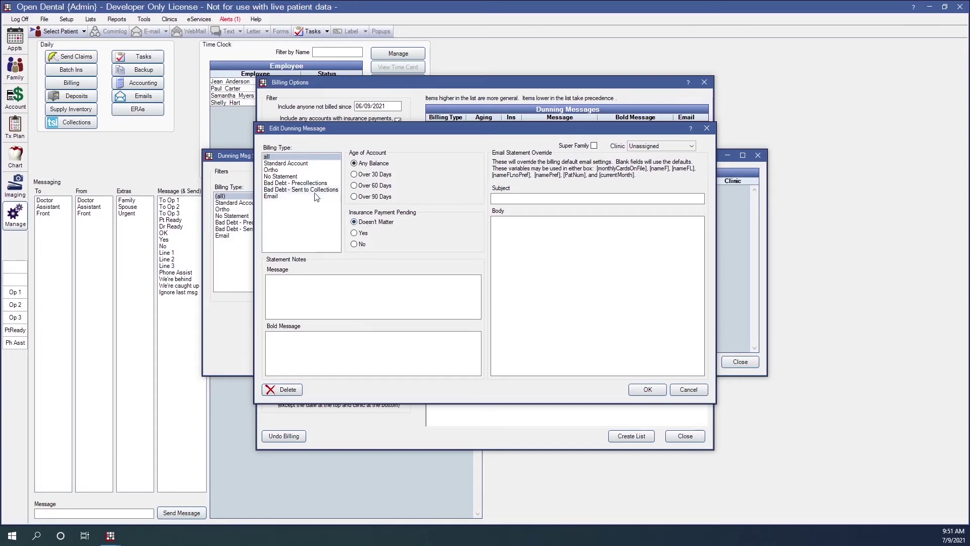
# Step: Target the message at the Bad Debt - Precollections billing type, aged Over 90 Days
pyautogui.click(301, 183)
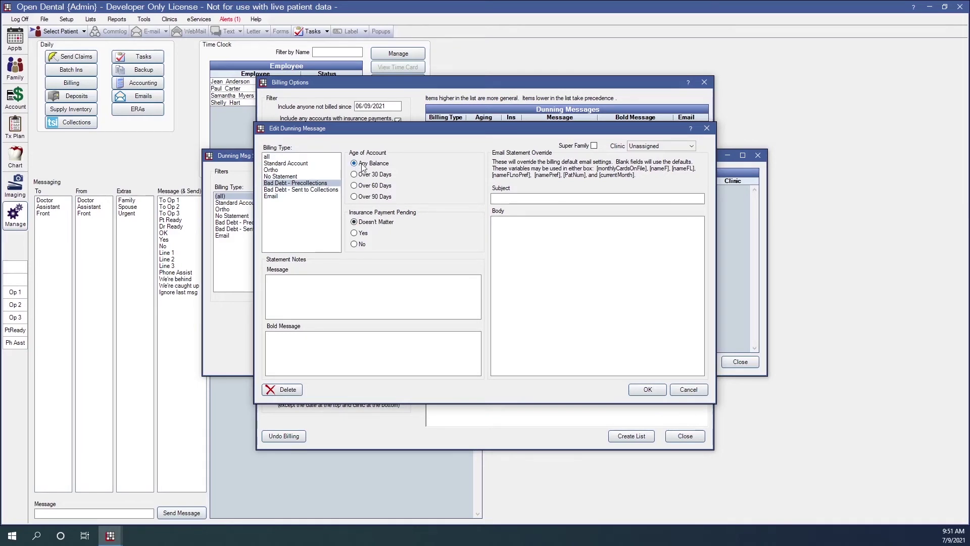
pyautogui.click(370, 197)
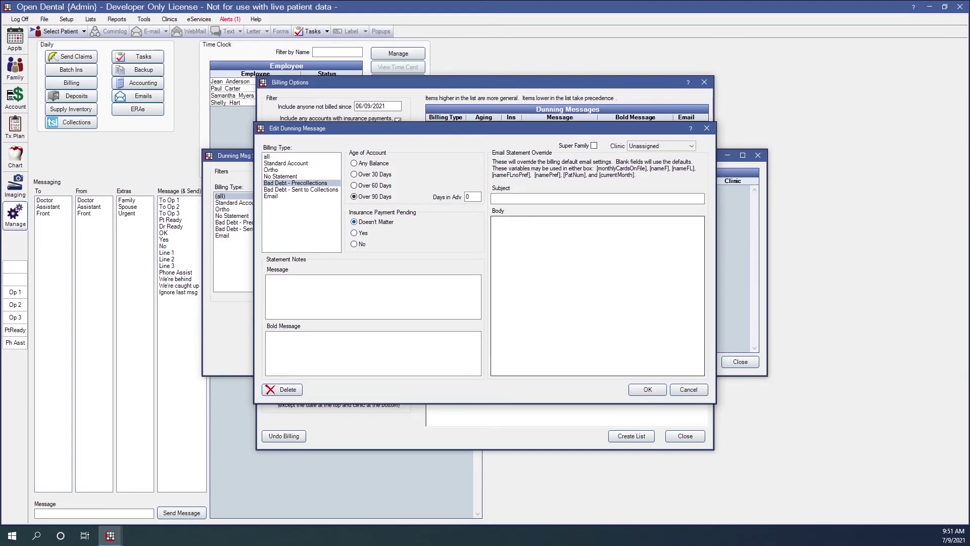
pyautogui.click(344, 283)
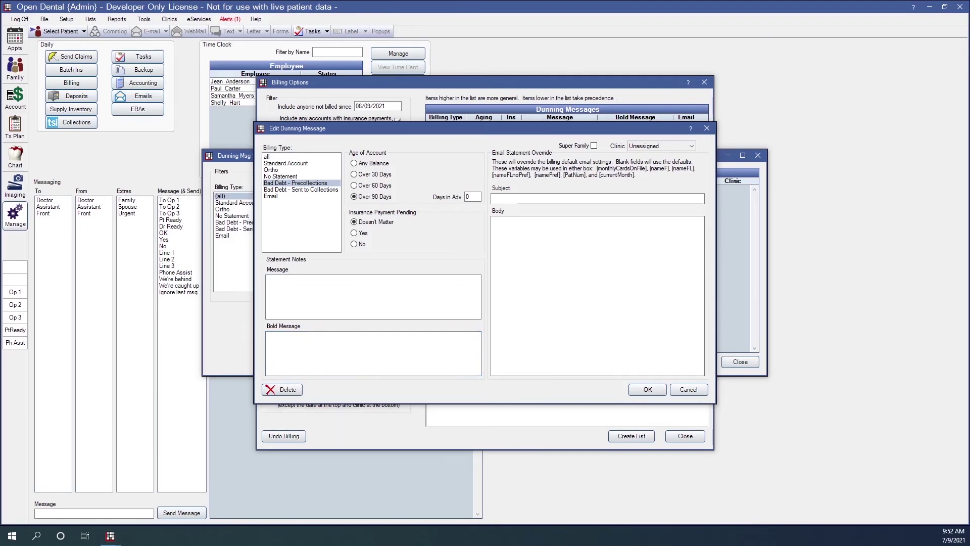
# Step: Enter message 'Your account is overdue!', paste the bold past-due notice, and set subject 'Your account is overdue'
pyautogui.click(305, 298)
pyautogui.write('Your account is overdue!')
pyautogui.press('Tab')
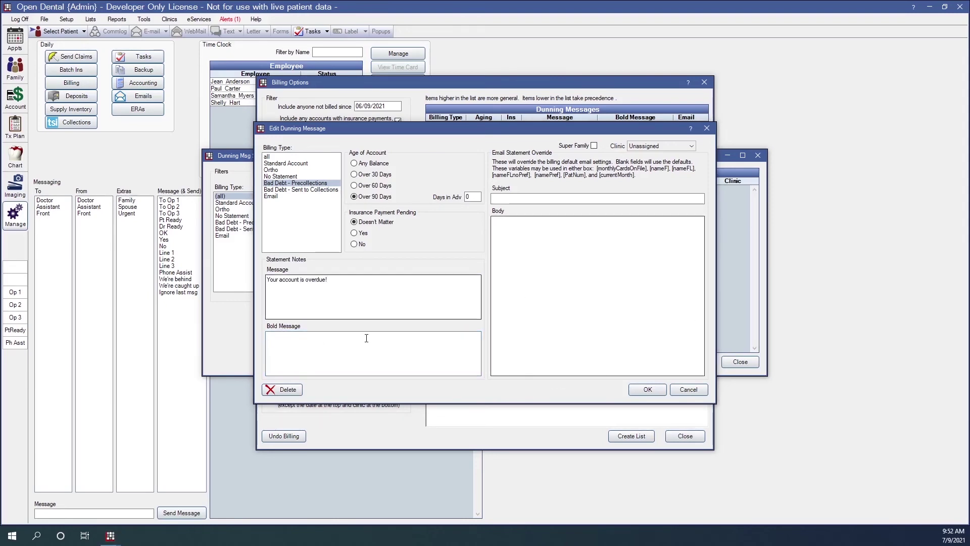
pyautogui.write('Your account is past due. Please remit payment in full by the above due date or contact us to discuss payment arrangements.')
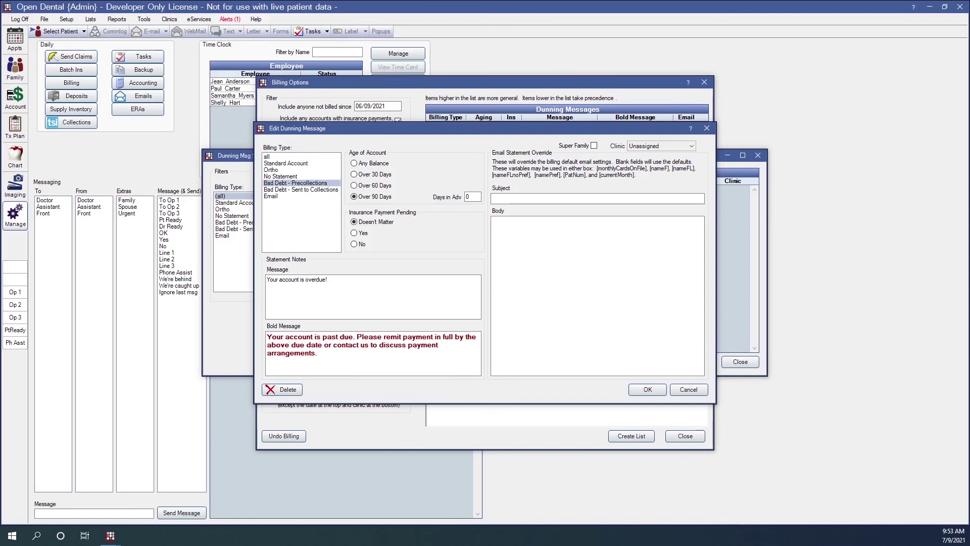
pyautogui.click(596, 198)
pyautogui.write('Your account is overdue')
# Step: Paste the overdue email body, save the dunning message, and close Dunning Msg Setup
pyautogui.click(576, 258)
pyautogui.write('[nameF],  Account [PatNum] is overdue.  Please remit payment immediately.  You may also call our office to discuss payment arrangements.')
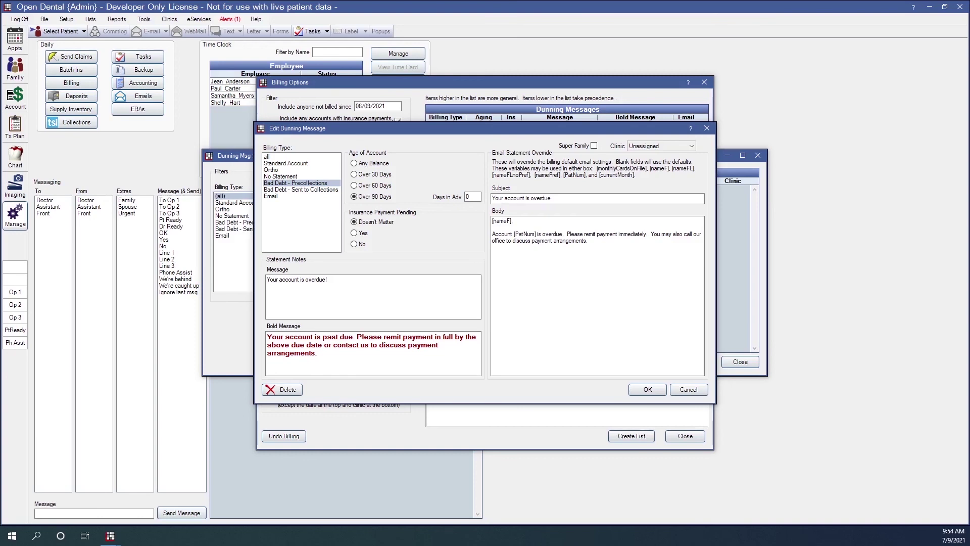
pyautogui.click(659, 388)
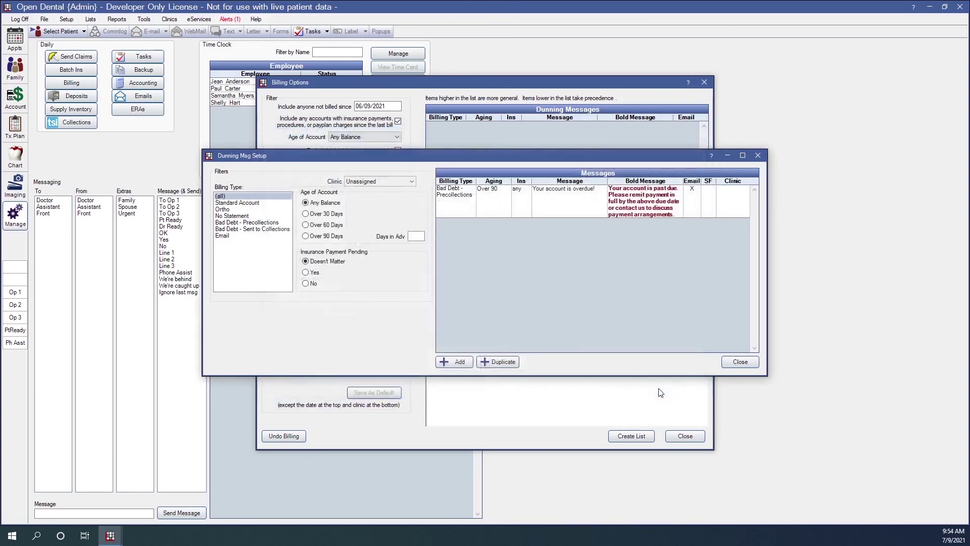
pyautogui.click(740, 362)
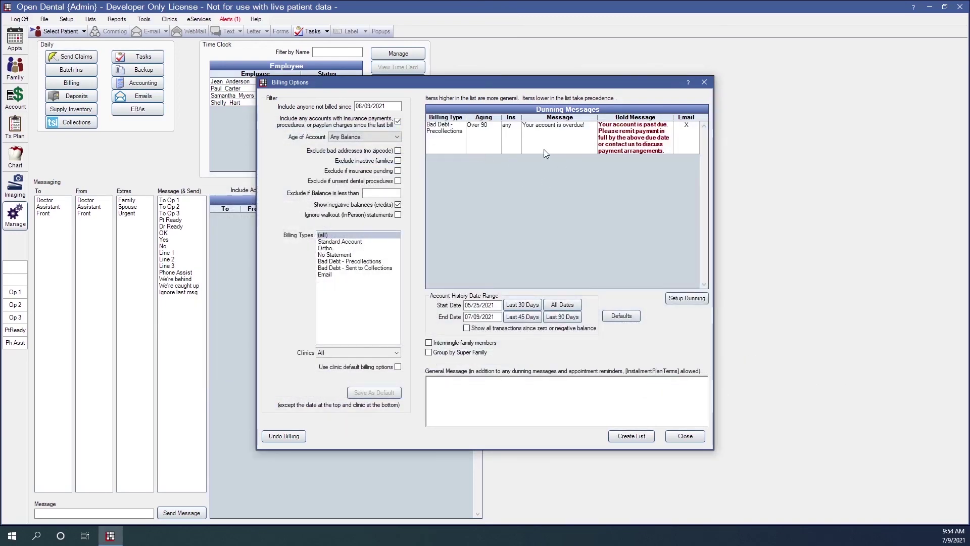